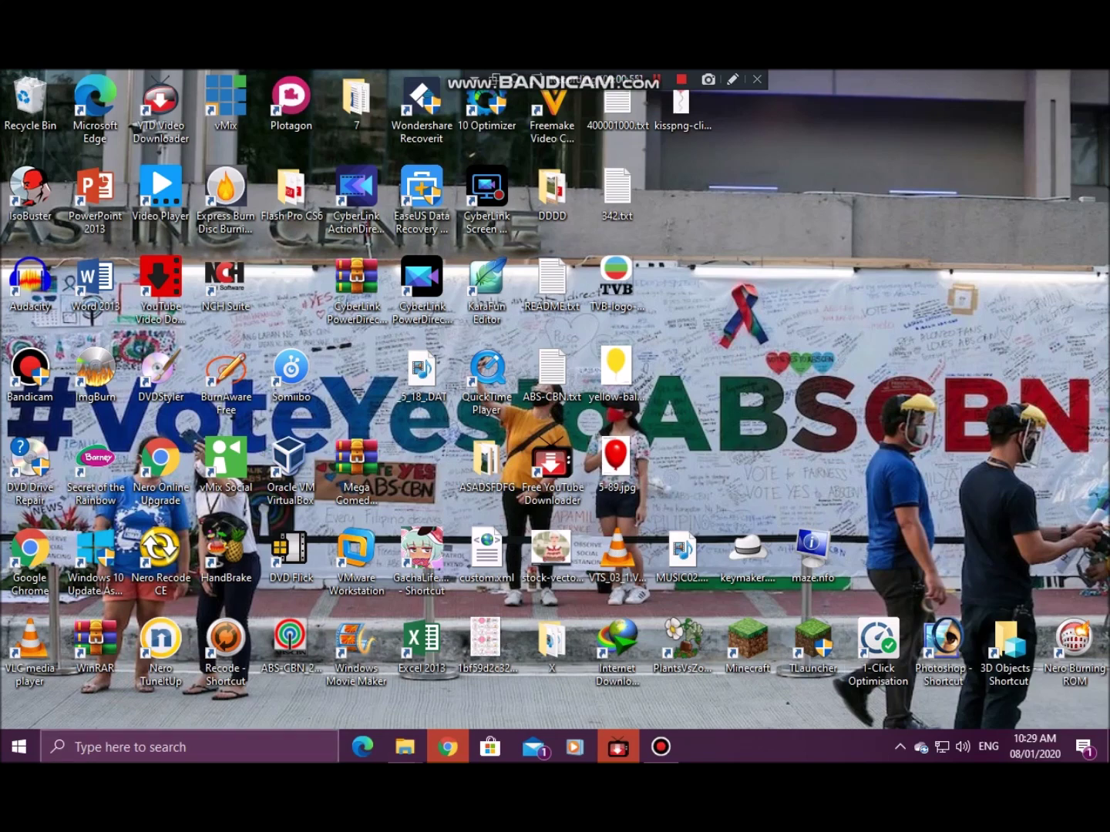
Search the computer for "dvd shrink" to open DVD Shrink
left_click(154, 747)
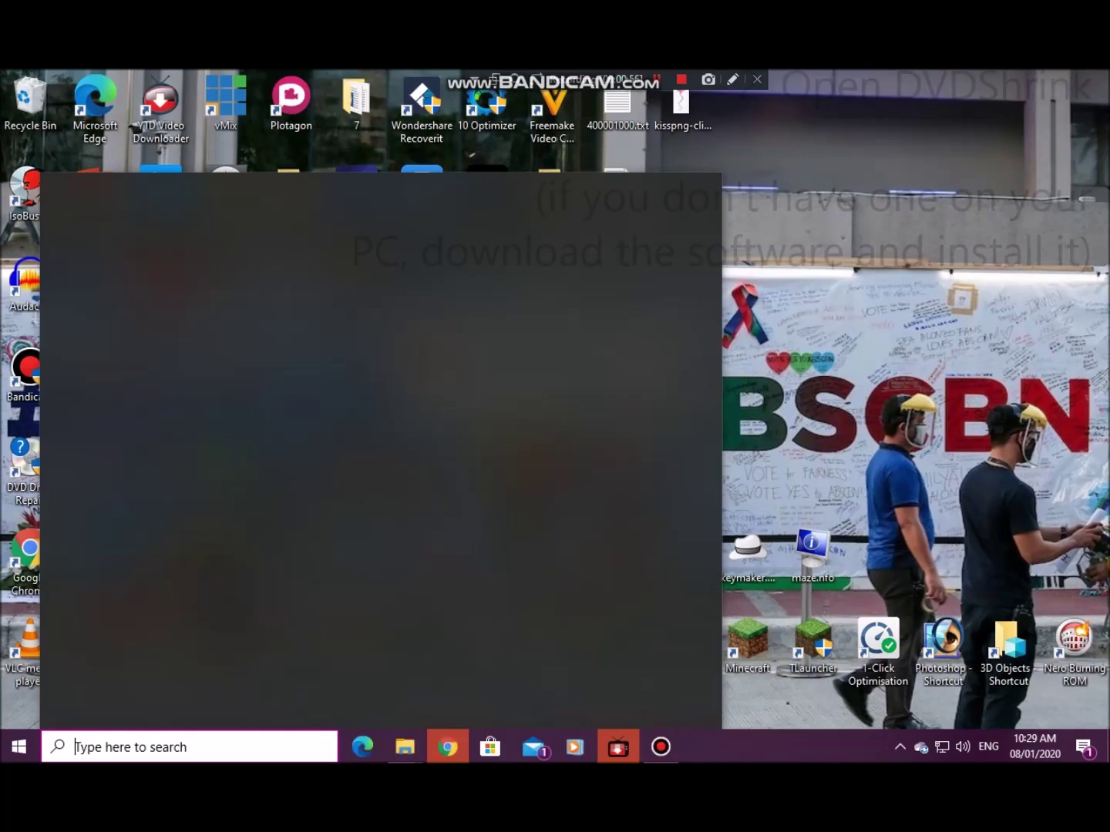
type("dvd shr")
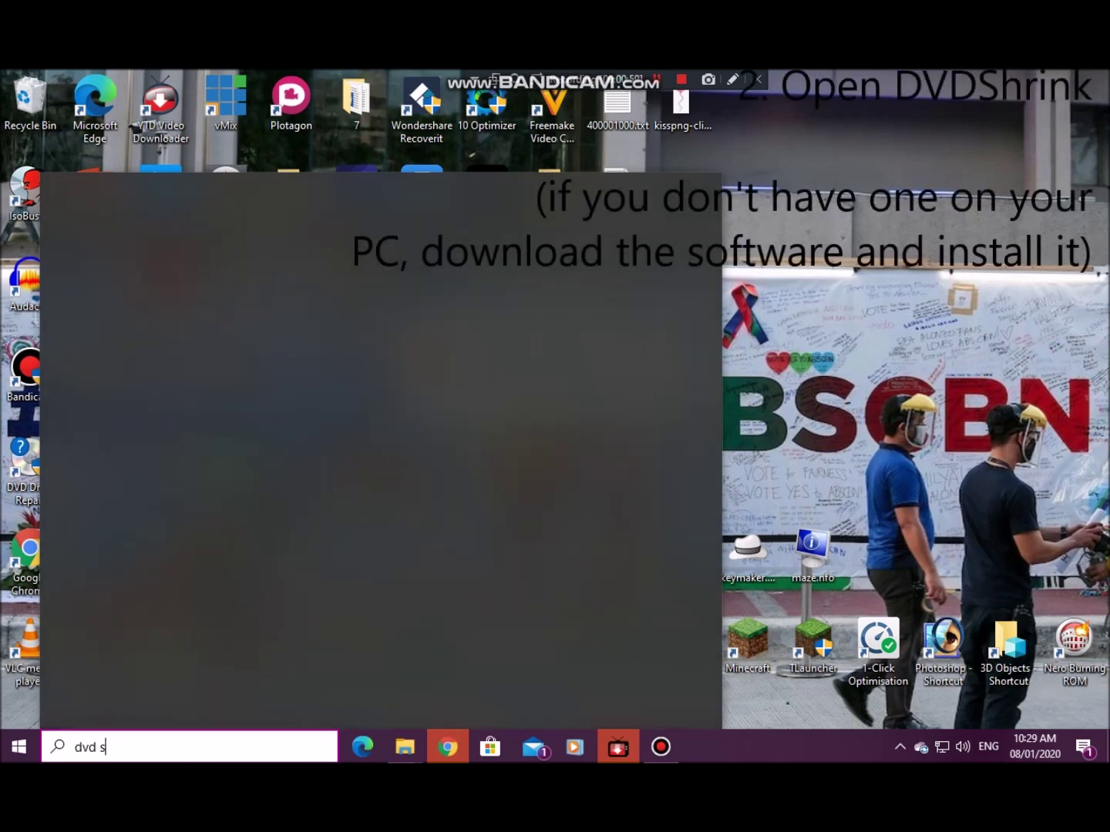
type("ink")
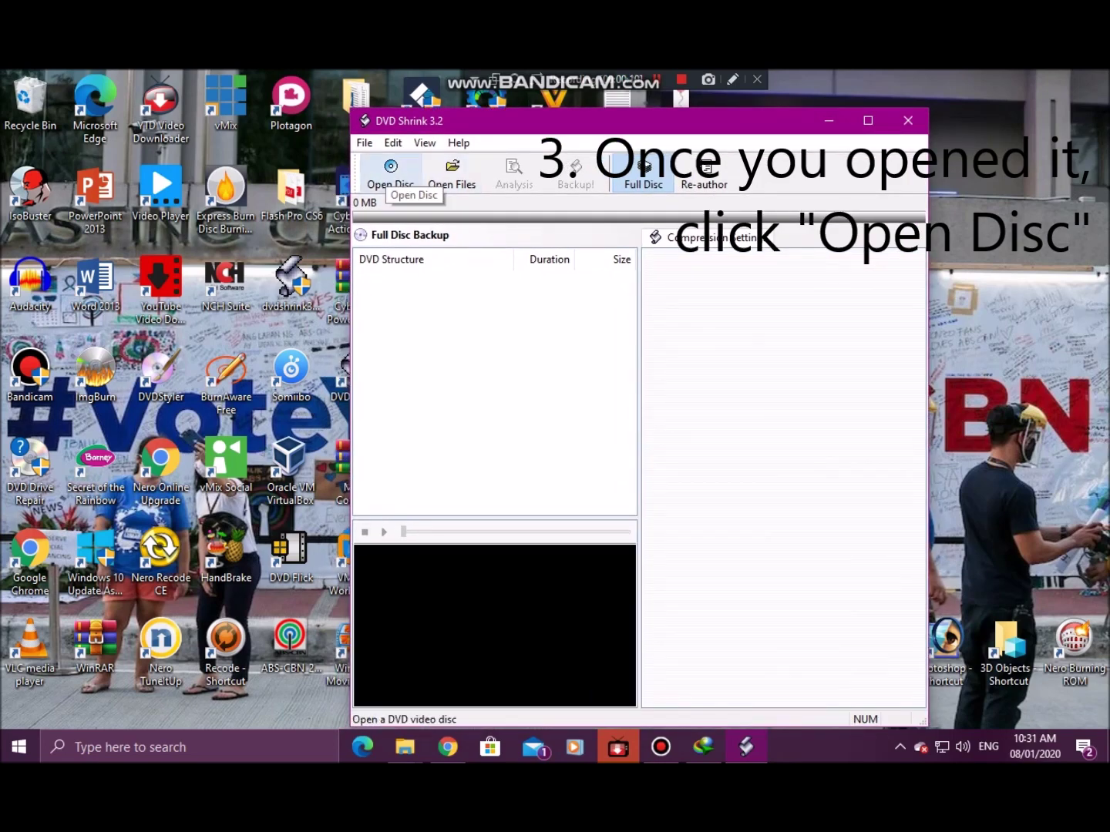
Open the DVD disc in drive E:\ [REBOUND] and enable the video preview during its analysis
left_click(390, 174)
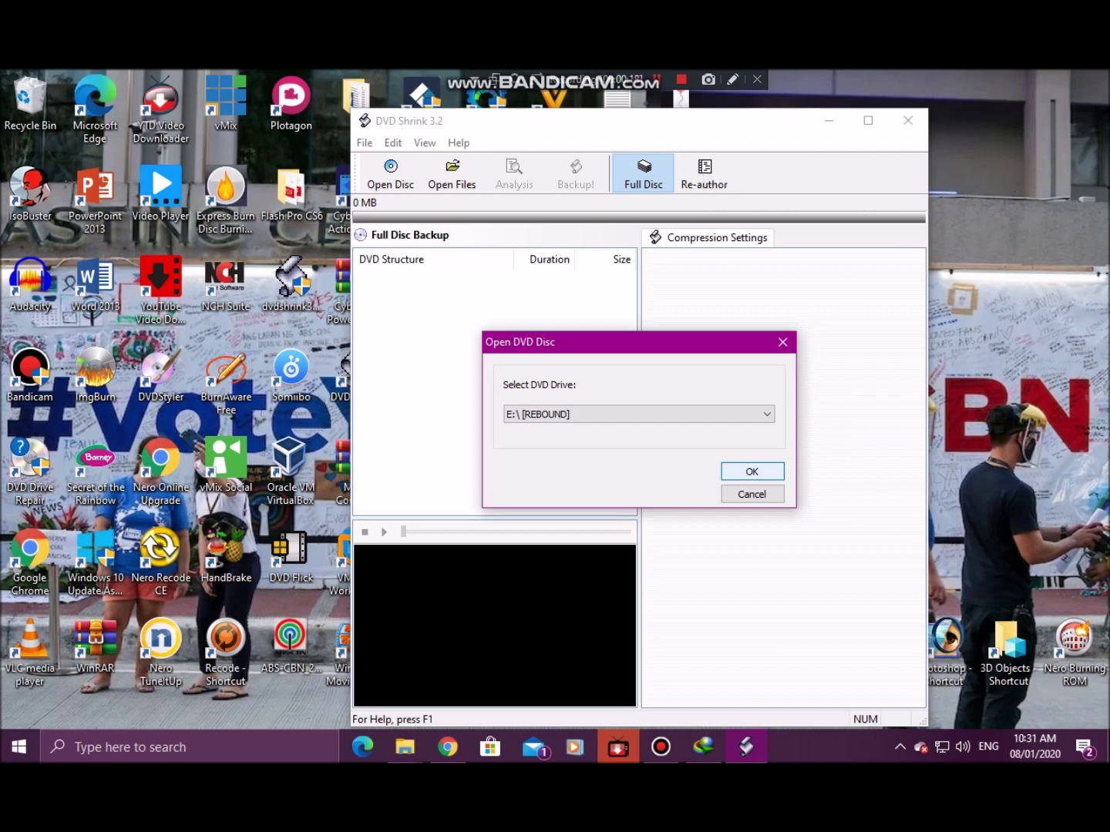
key("Return")
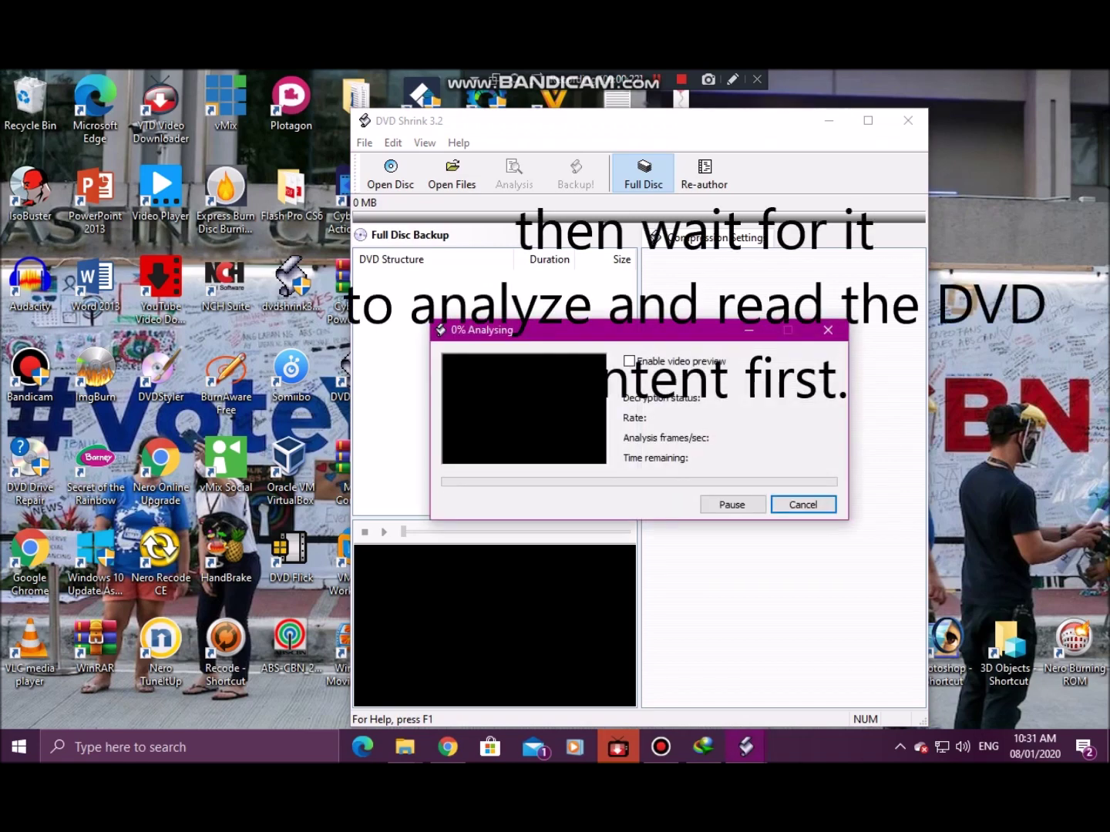
left_click(629, 361)
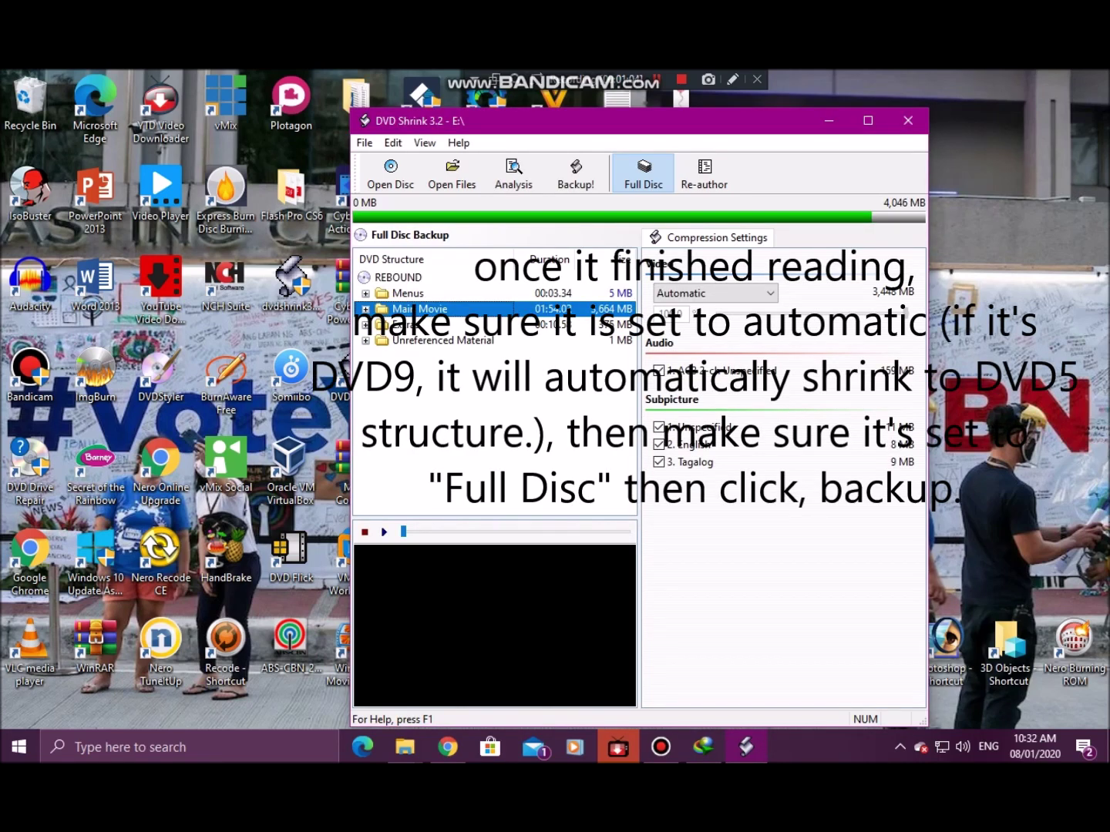
Try No Compression for the Main Movie's video and set it back to Automatic
left_click(769, 293)
left_click(694, 311)
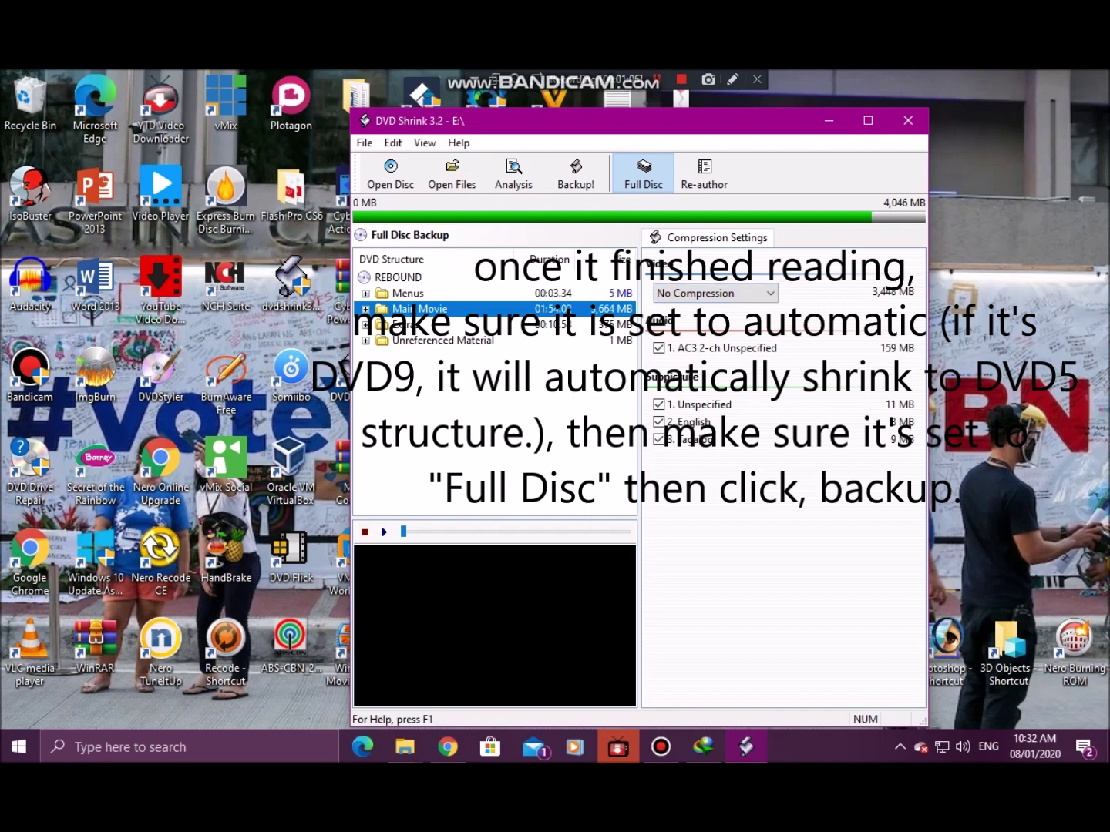
left_click(769, 294)
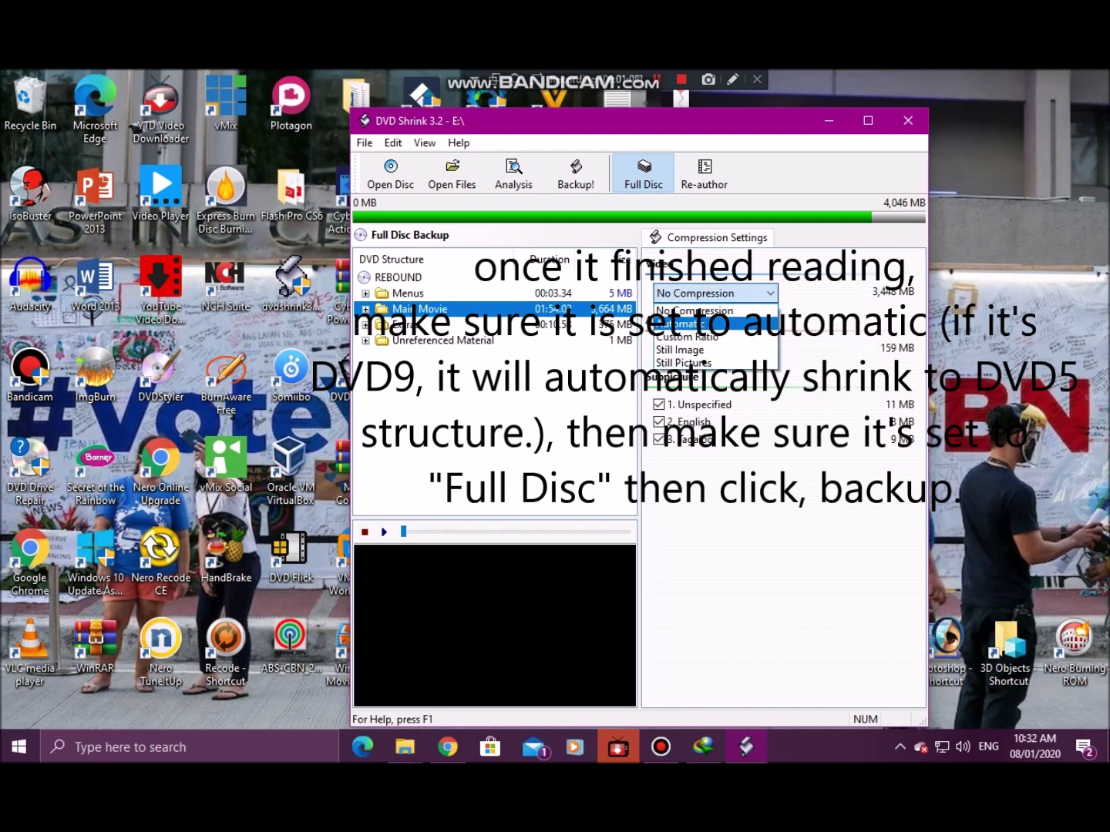
left_click(676, 323)
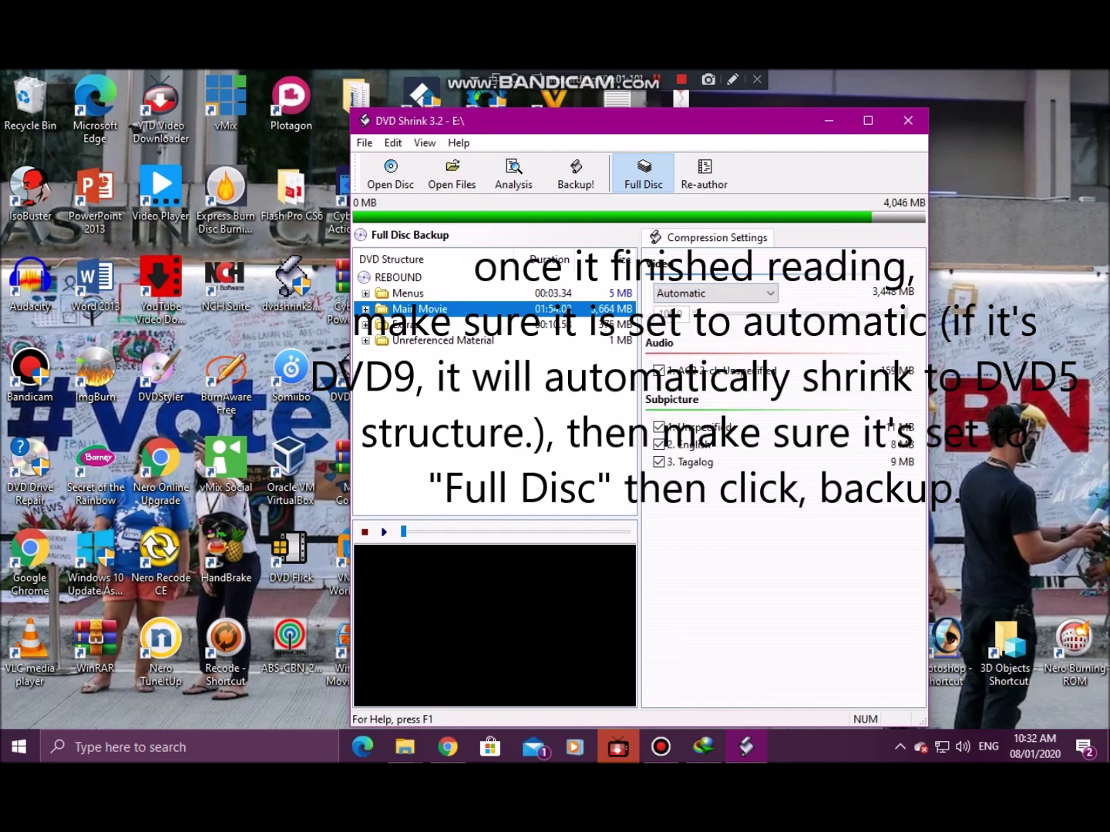
Try Custom Ratio for the Main Movie's video compression and return it to Automatic
left_click(769, 293)
left_click(693, 338)
mouse_move(905, 313)
left_mouse_down()
mouse_move(716, 311)
mouse_move(906, 311)
left_mouse_up()
left_click(769, 293)
left_click(679, 324)
Examine the contents and compression settings of the Main Movie, Extras, Unreferenced Material and Menus folders in the DVD structure
key("Right")
key("Left")
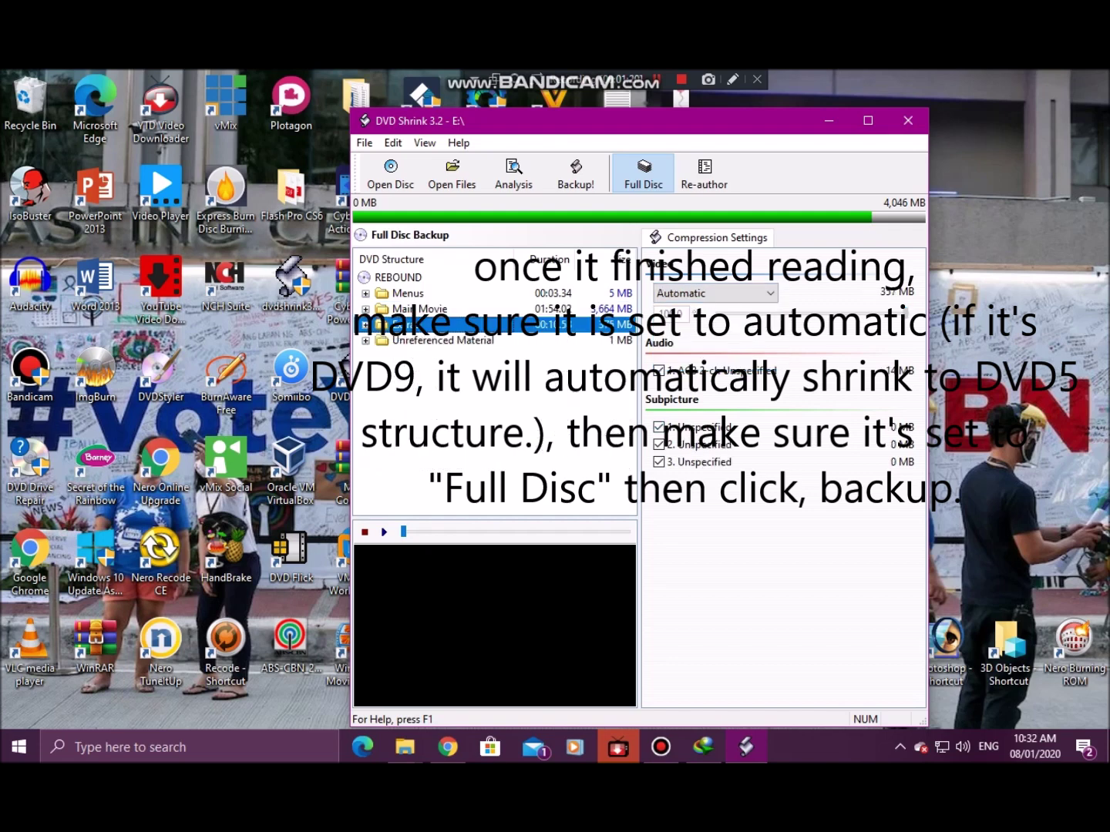
key("Down")
key("Down")
key("Right")
key("Left")
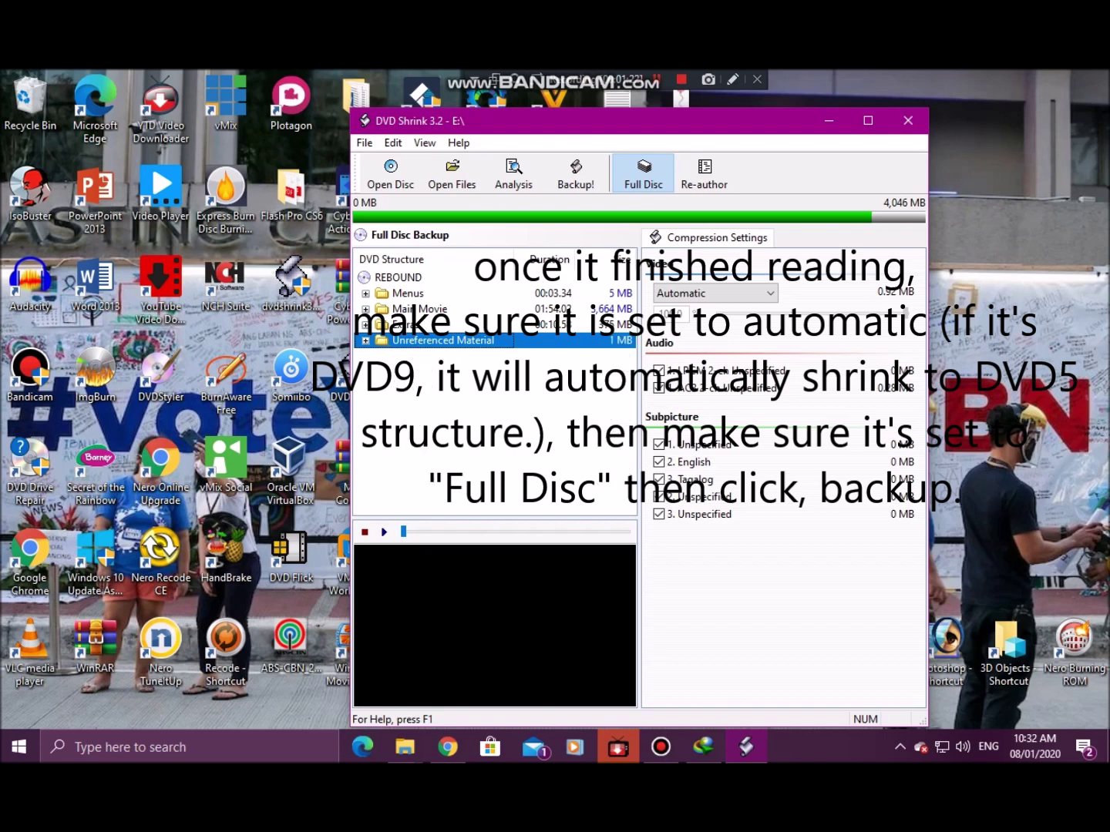
key("Up")
key("Right")
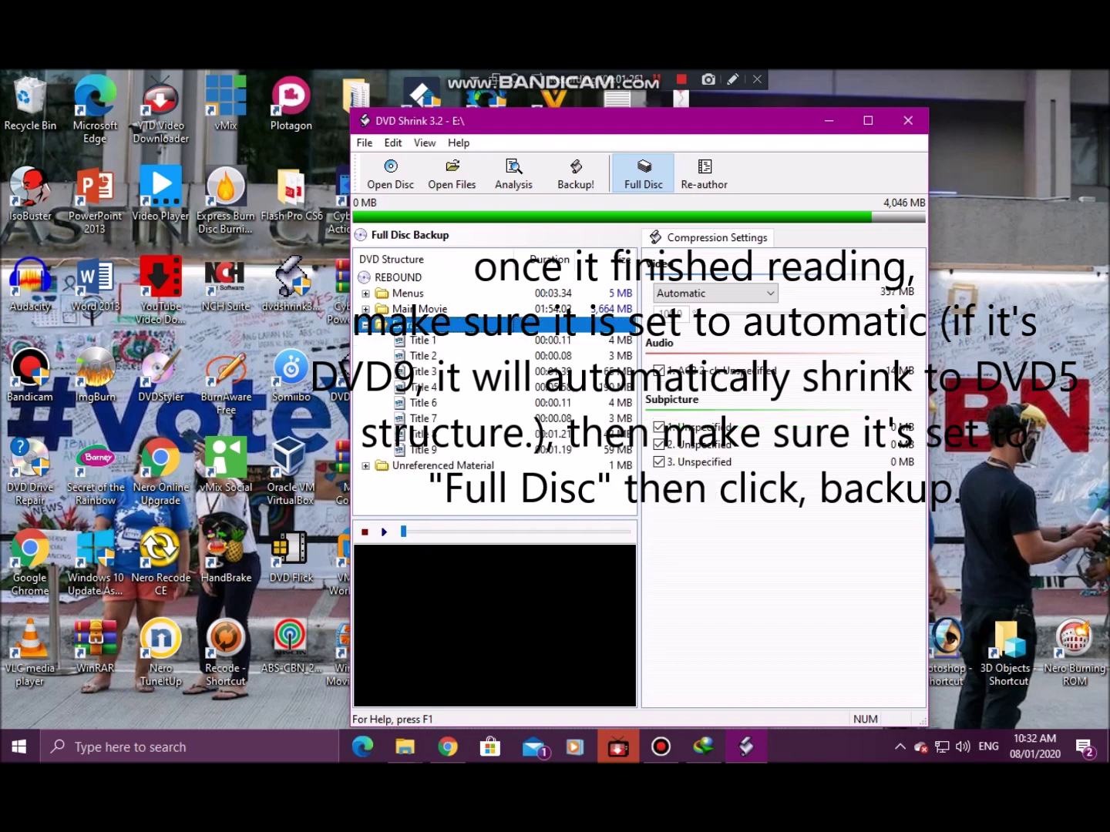
key("Left")
key("Up")
key("Up")
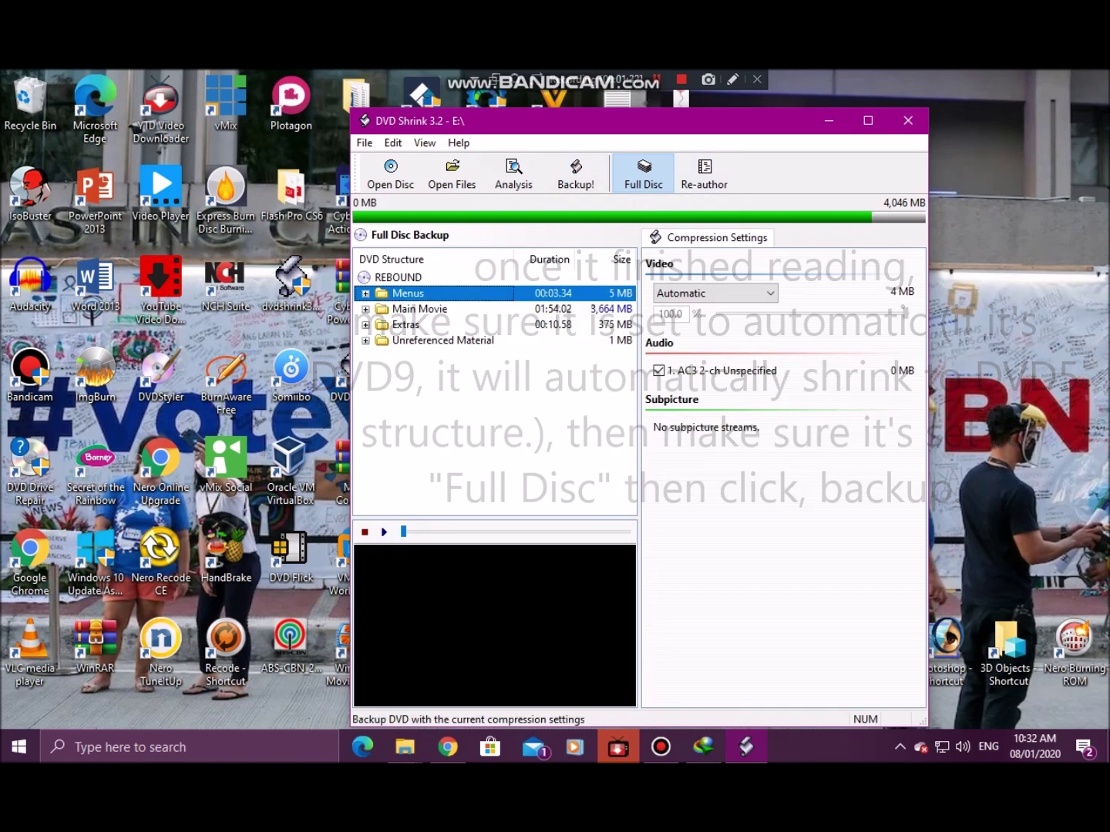
Start a backup of the full disc and name the target output folder REBOUND instead of childhoodvolumesprout
left_click(578, 173)
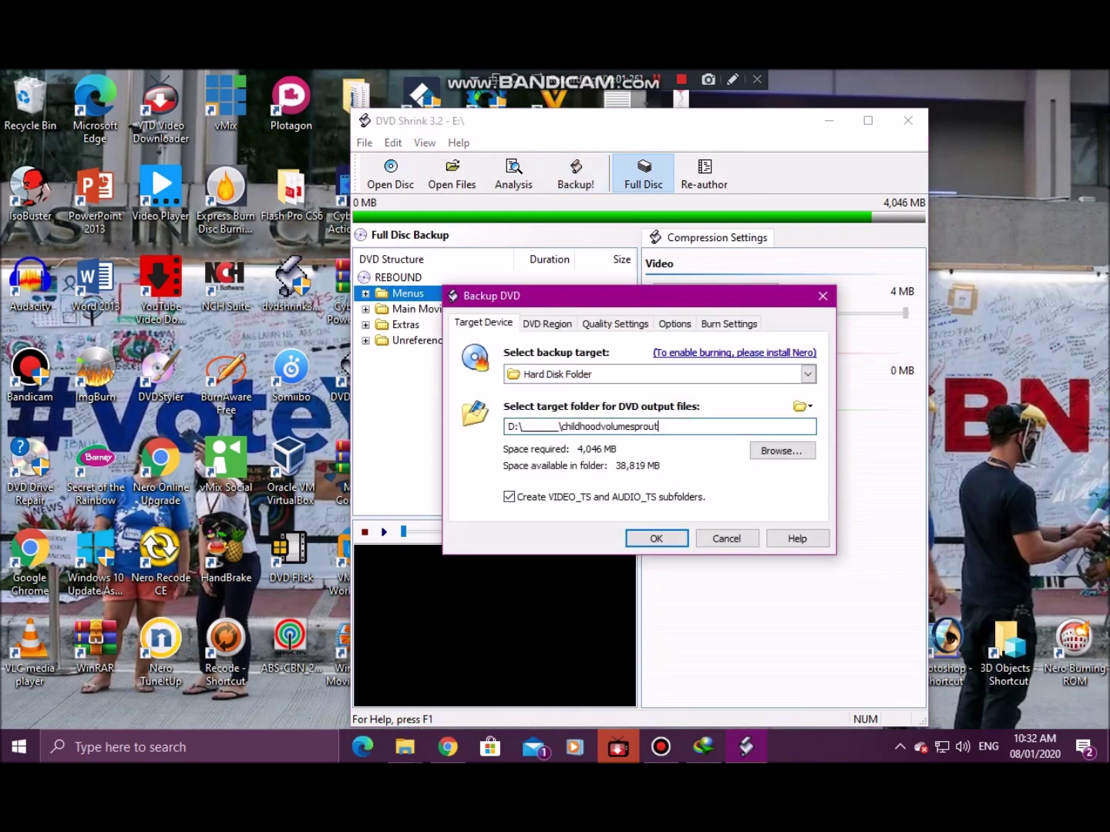
key("BackSpace")
key("BackSpace")
key("BackSpace")
key("BackSpace")
key("BackSpace")
key("BackSpace")
key("BackSpace")
key("BackSpace")
key("BackSpace")
key("BackSpace")
key("BackSpace")
key("BackSpace")
key("BackSpace")
key("BackSpace")
key("BackSpace")
key("BackSpace")
key("BackSpace")
key("BackSpace")
key("BackSpace")
key("BackSpace")
key("BackSpace")
type("RE")
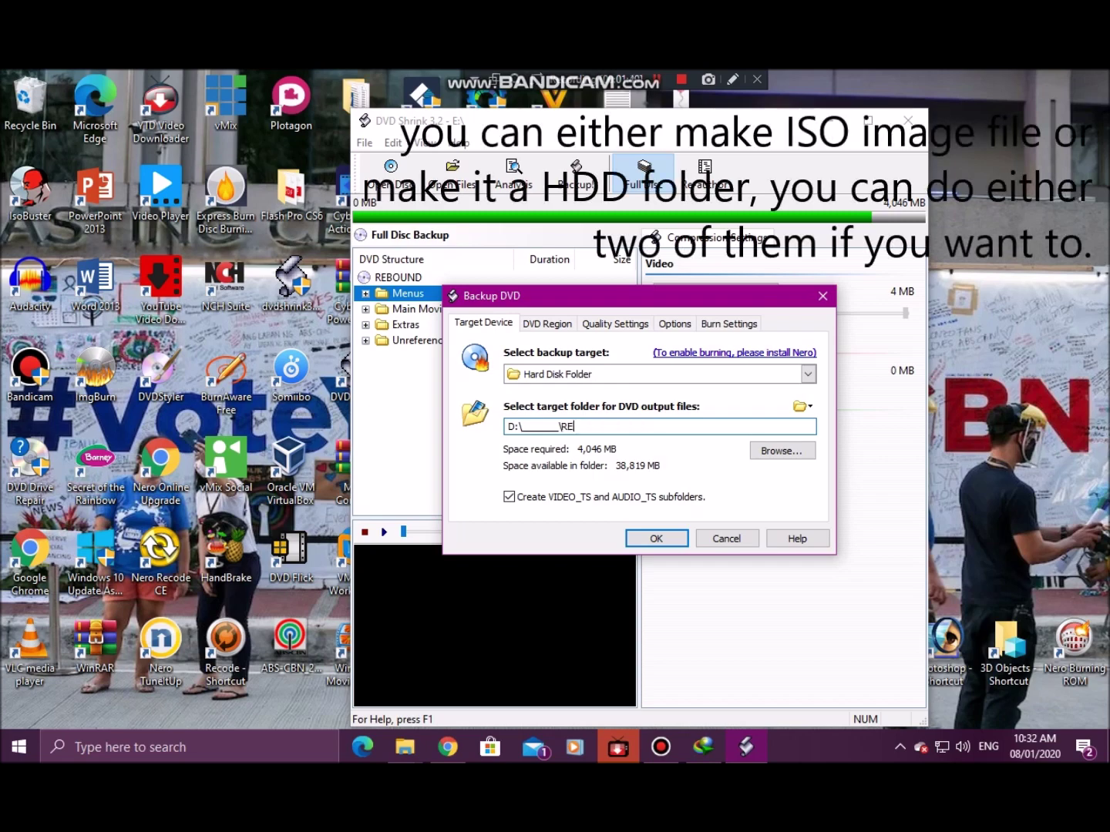
type("BOUND")
Change the backup target to ISO Image File and run the backup to D:\REBOUND.ISO
left_click(808, 374)
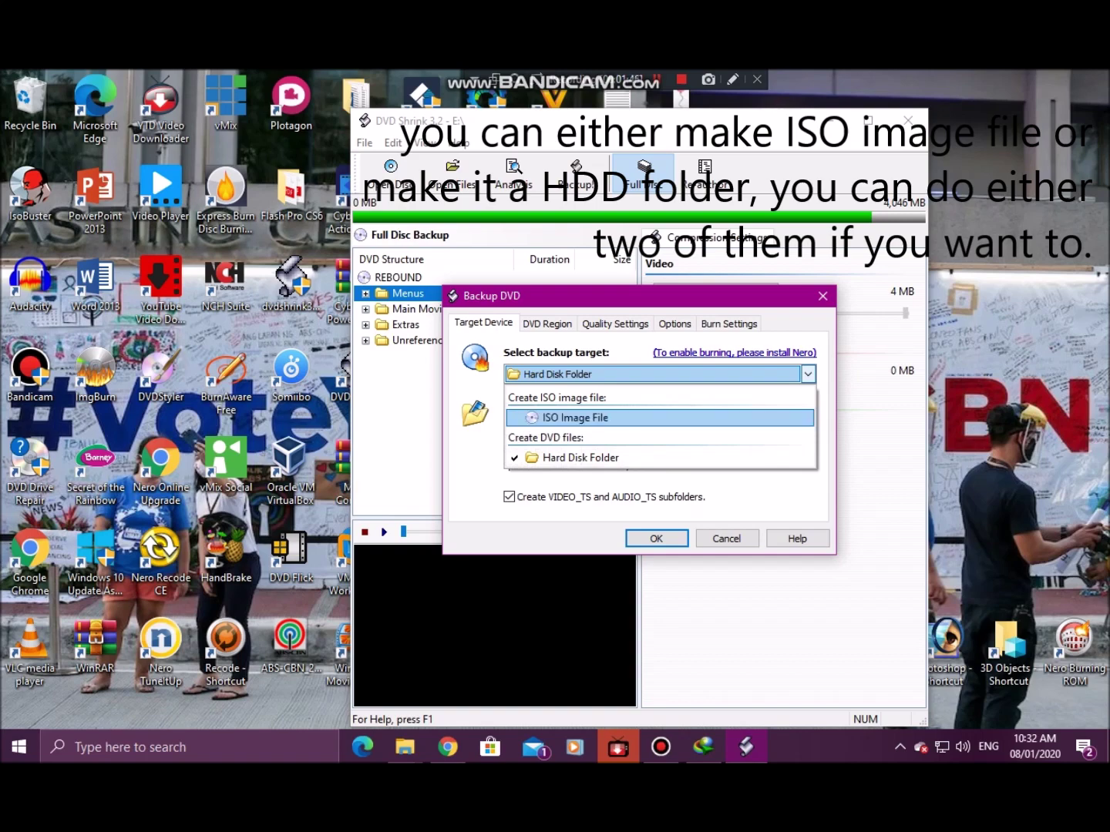
left_click(571, 417)
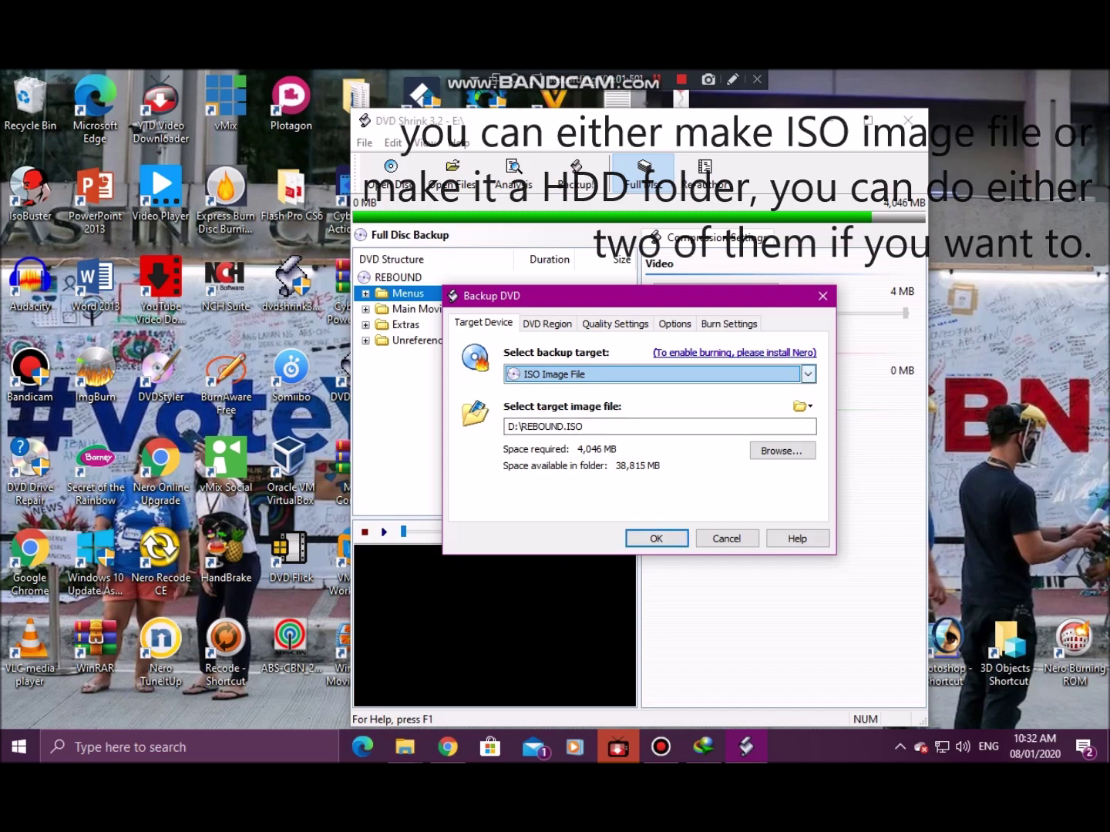
key("Return")
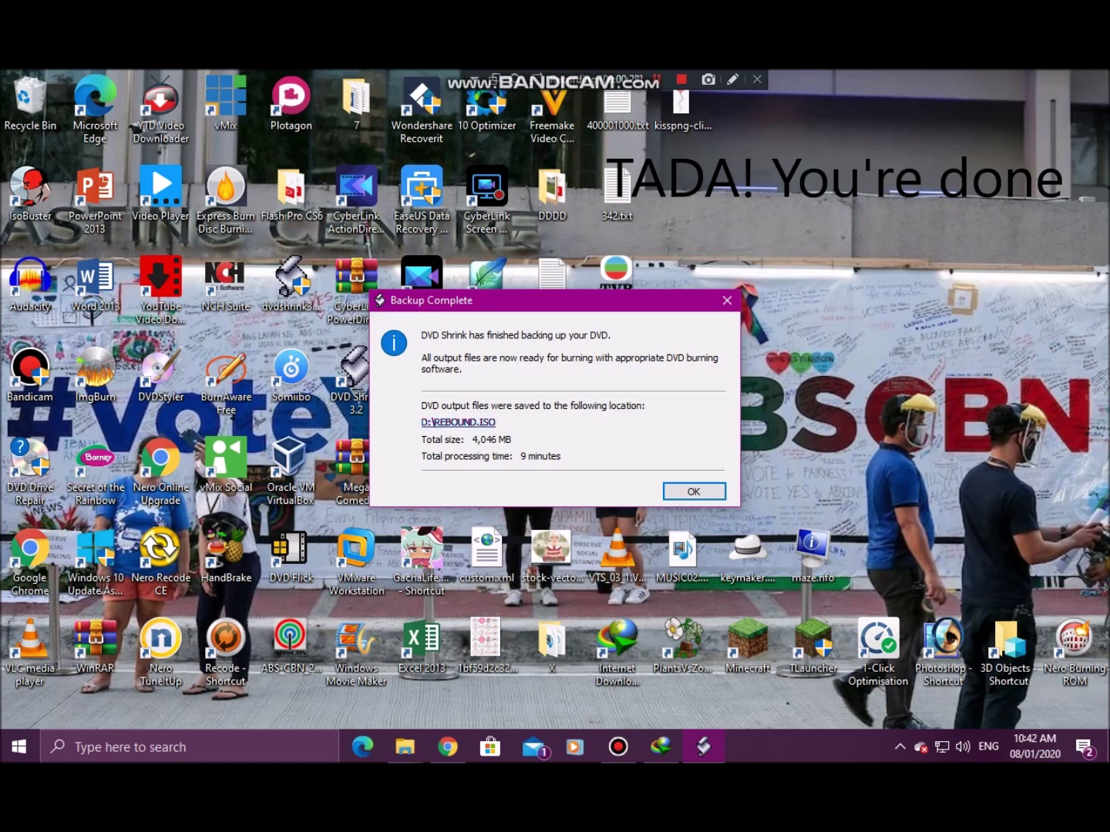
Switch to File Explorer and open the REBOUND.ISO image on the Data Files (D:) drive
left_click(405, 747)
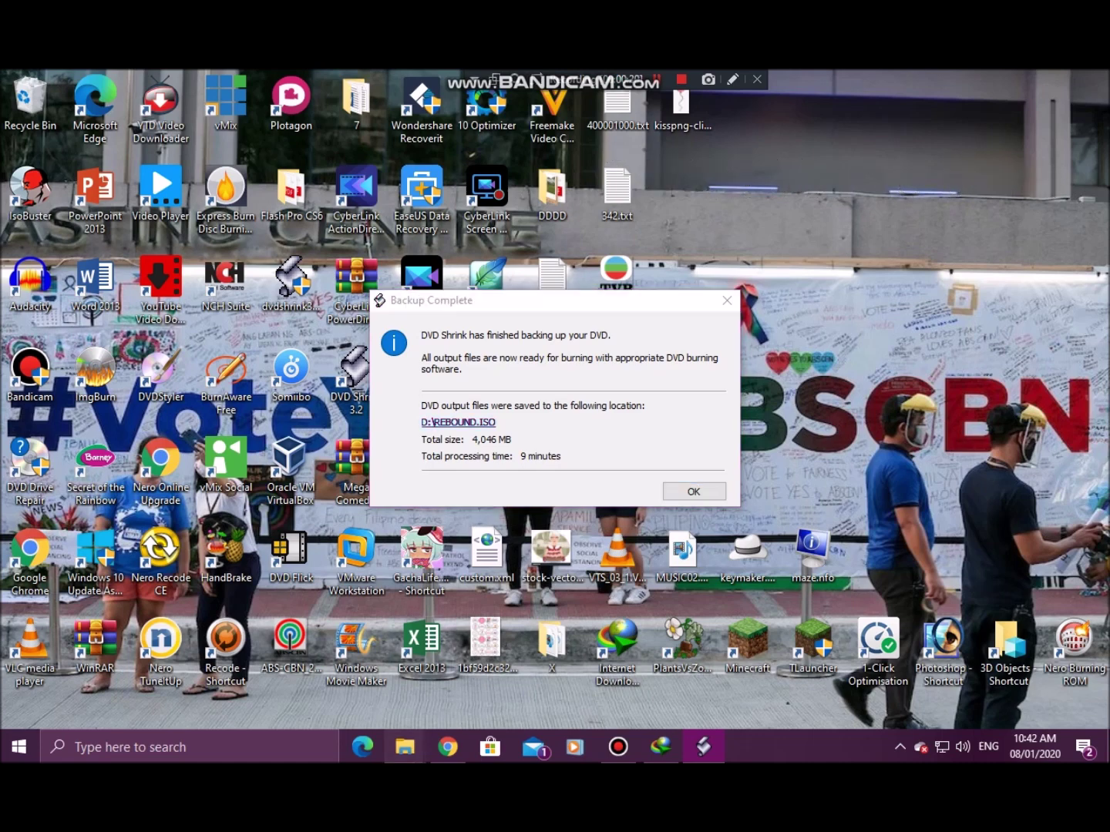
left_click(497, 671)
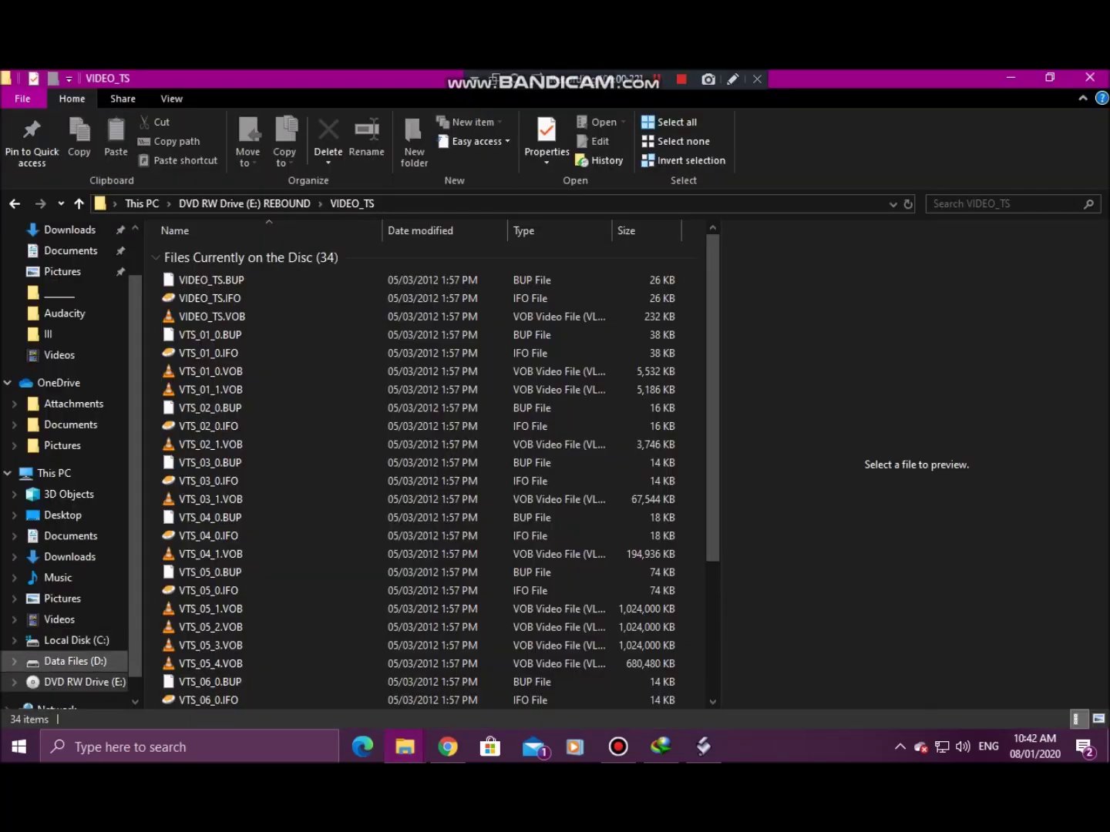
left_click(75, 662)
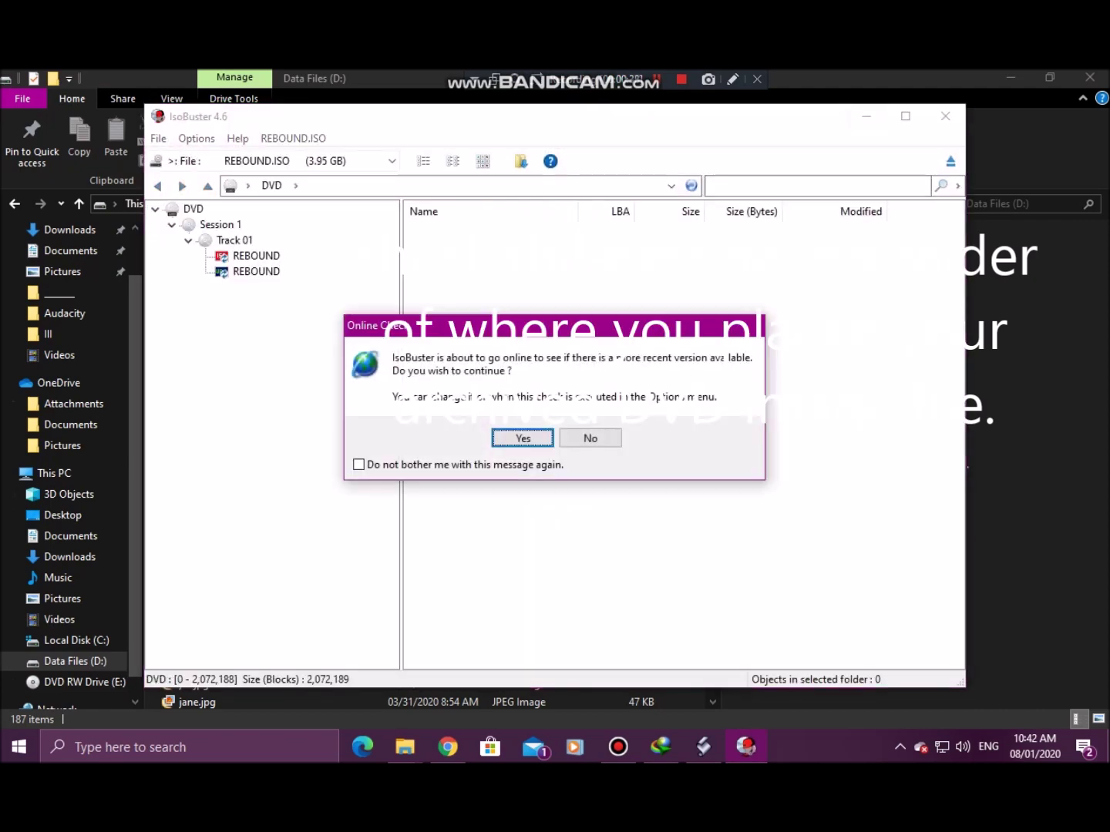
Decline the online check for a newer version and close IsoBuster
left_click(590, 438)
left_click(945, 116)
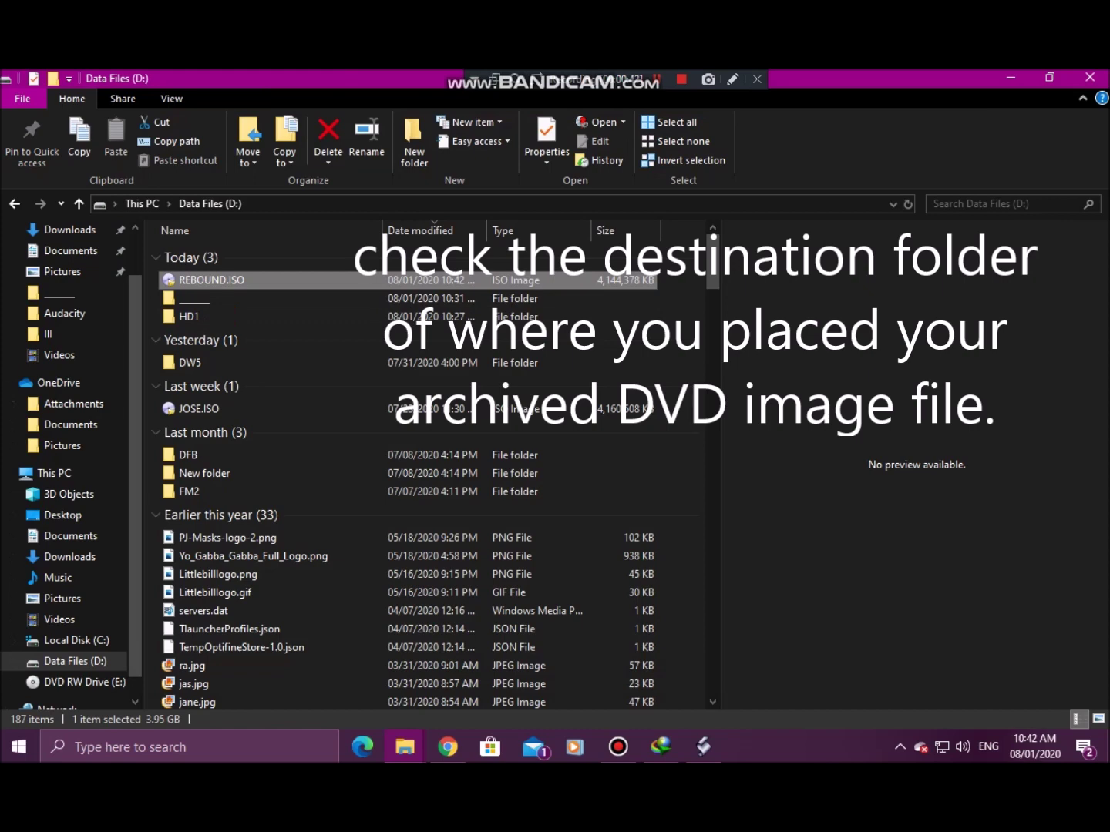
Open the list of available actions for the REBOUND.ISO file
right_click(202, 279)
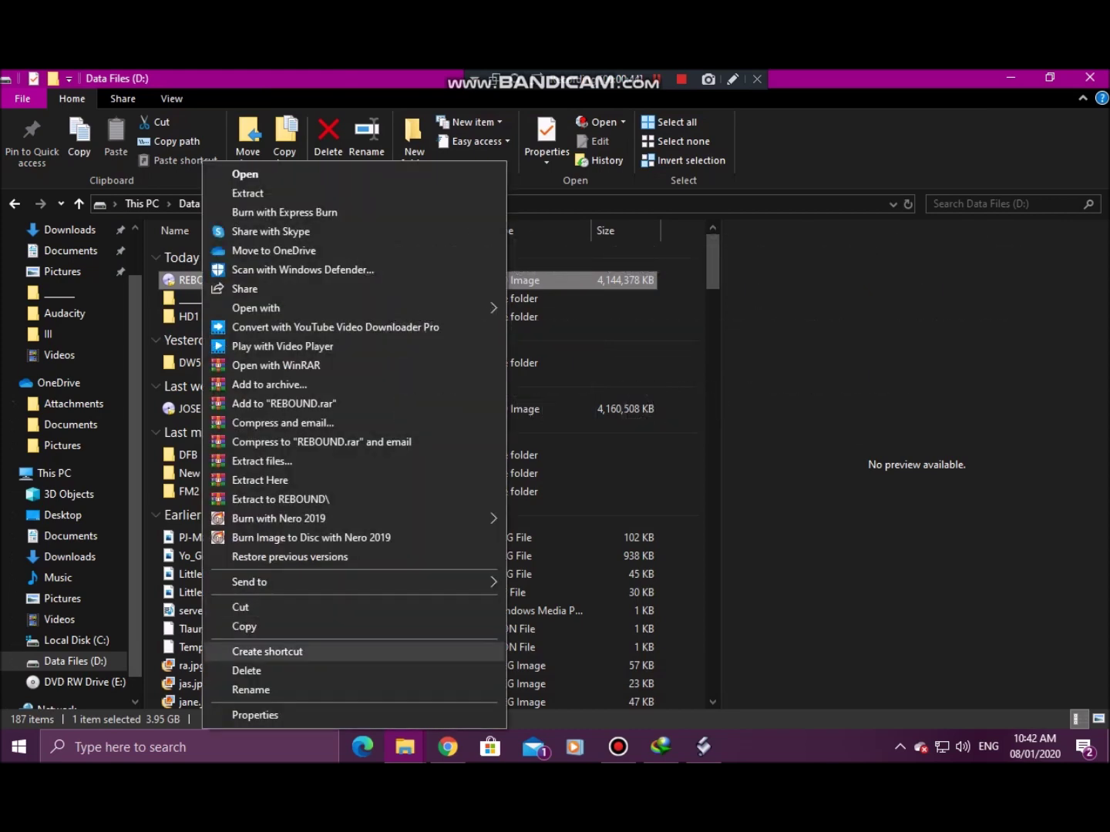